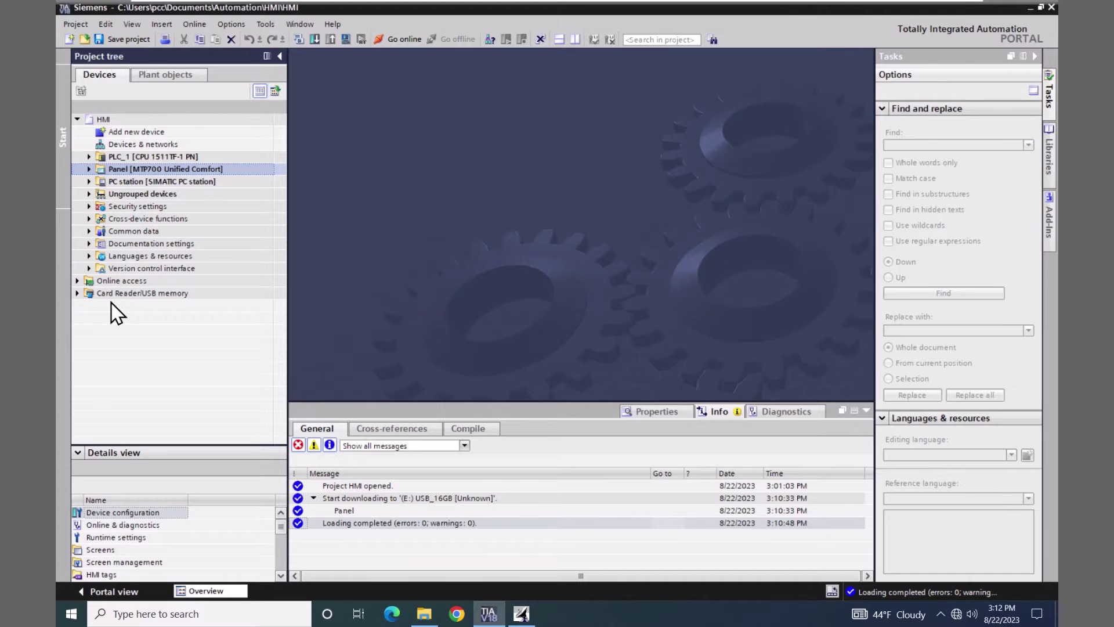
Expand Card Reader/USB memory in the project tree
{"action": "left_click", "coordinate": [78, 293]}
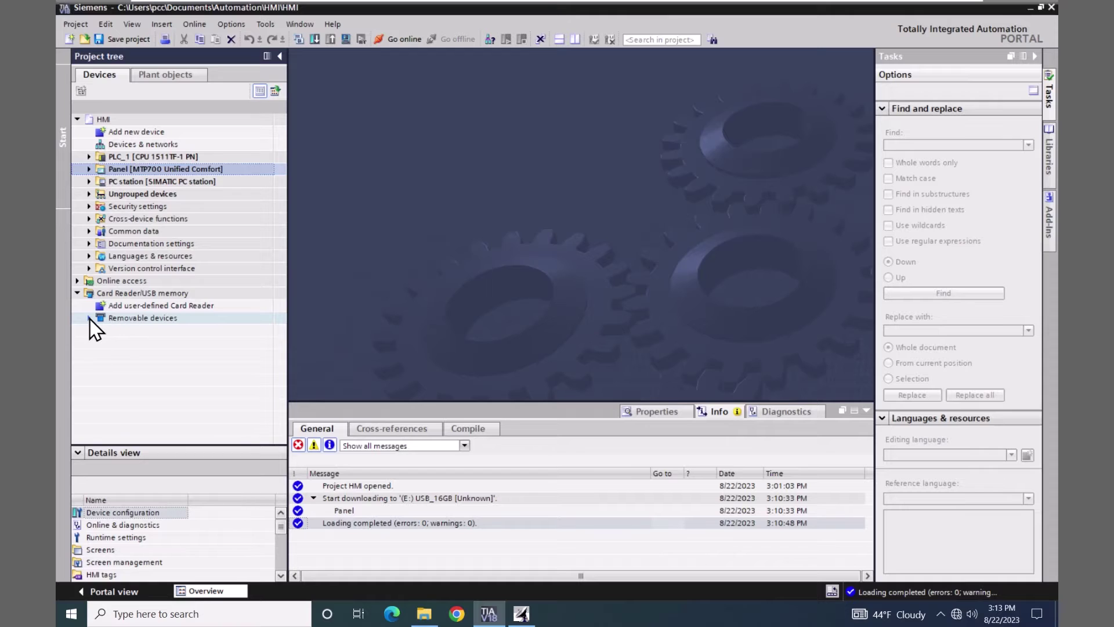
Expand Removable devices to show the (E:) USB_16GB drive
{"action": "left_click", "coordinate": [89, 318]}
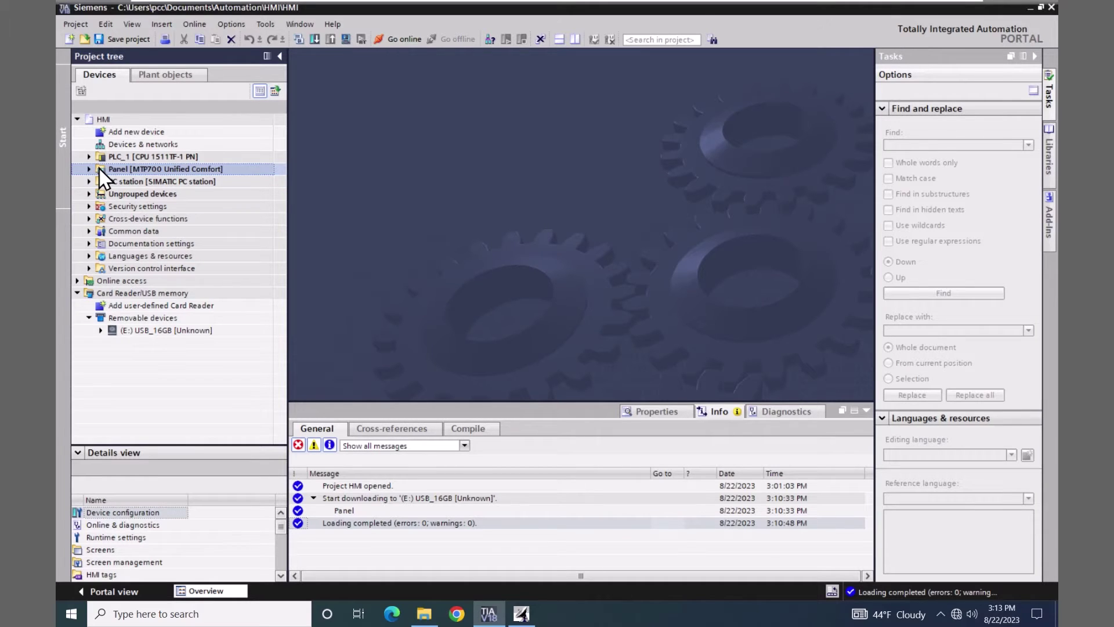
Drag the MTP700 Panel device onto (E:) USB_16GB and confirm Load
{"action": "left_click_drag", "start_coordinate": [103, 174], "coordinate": [132, 297]}
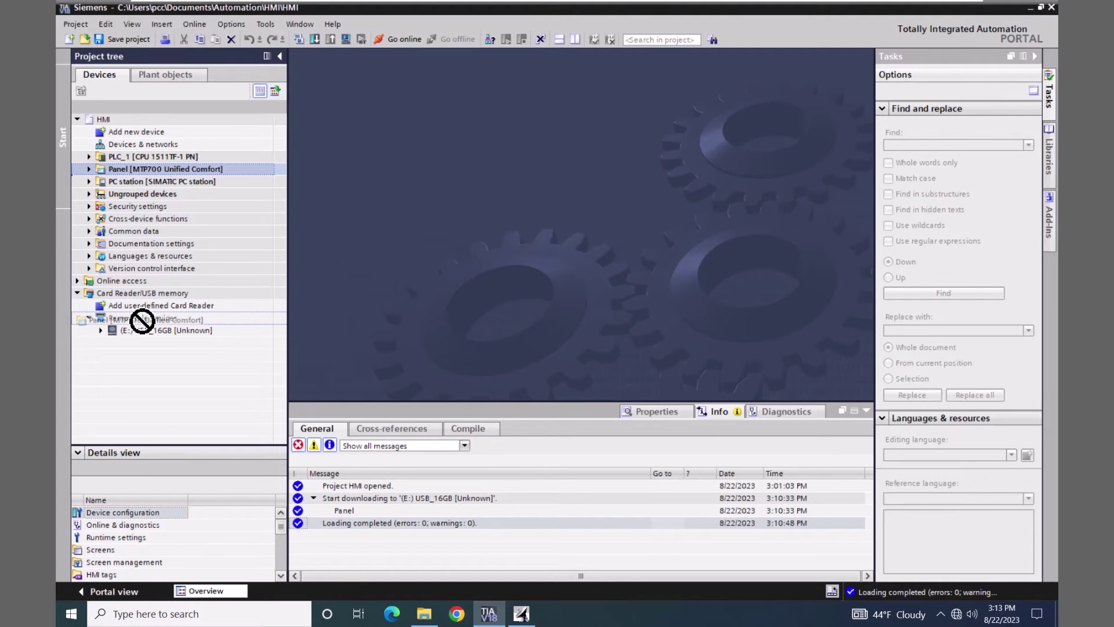
{"action": "left_click_drag", "start_coordinate": [132, 297], "coordinate": [149, 331]}
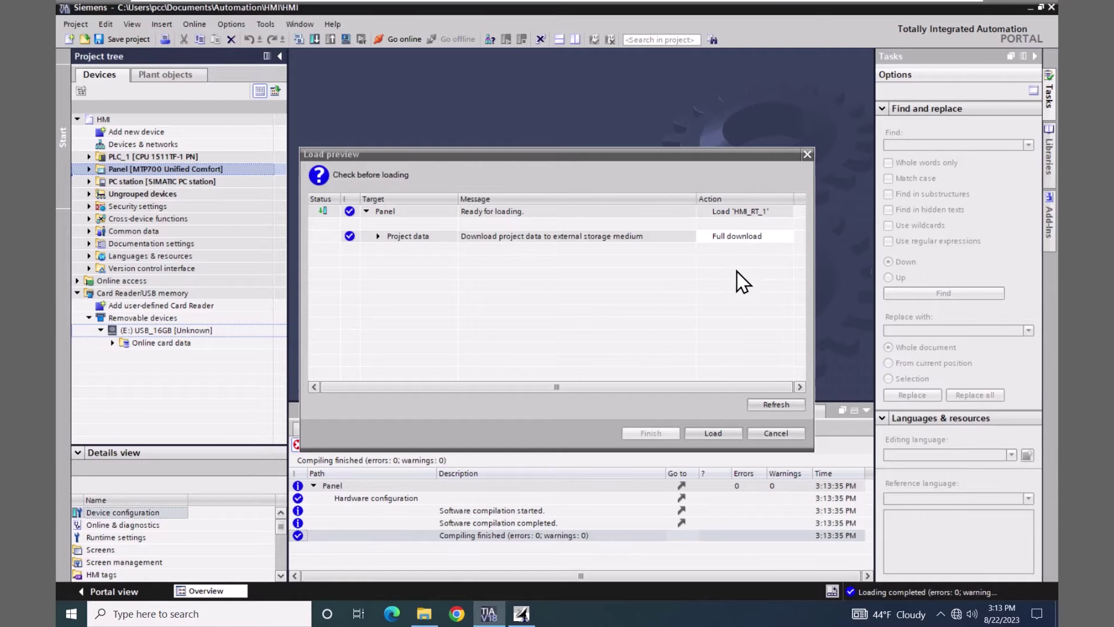
{"action": "left_click", "coordinate": [712, 433]}
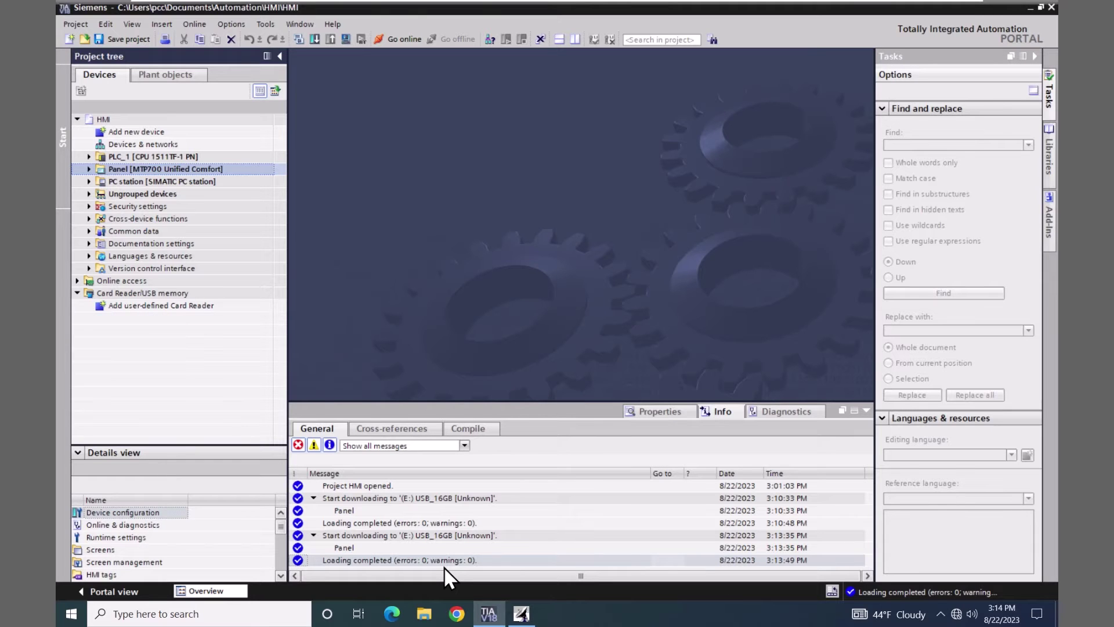
Minimize TIA Portal and open Runtime Properties on the HMI Unified Comfort panel
{"action": "left_click", "coordinate": [1032, 7]}
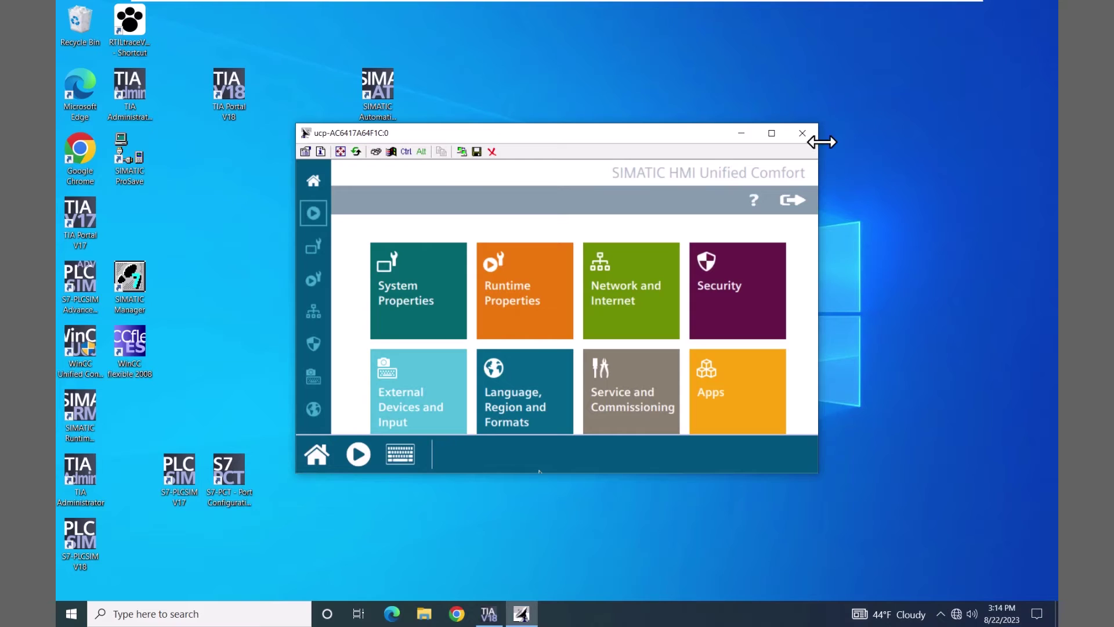
{"action": "left_click", "coordinate": [752, 234]}
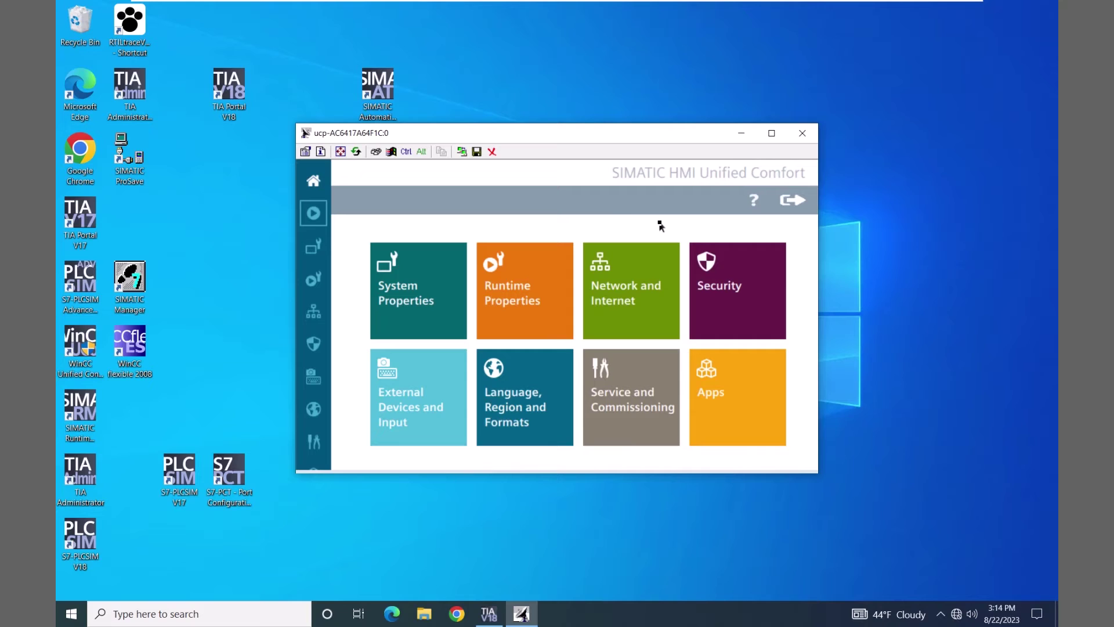
{"action": "left_click", "coordinate": [530, 272]}
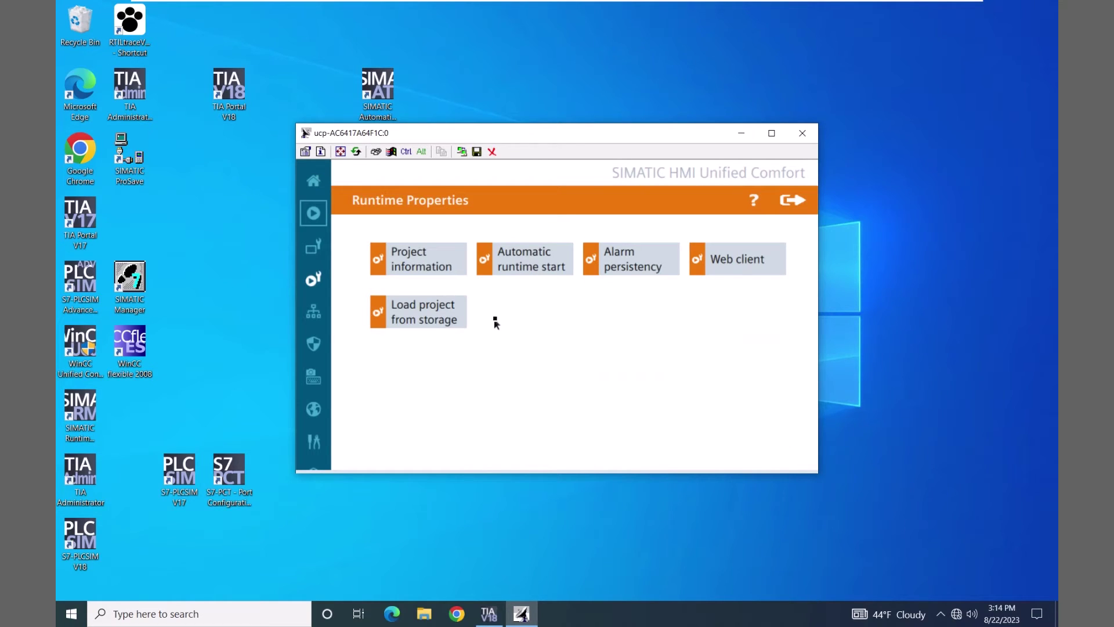
Open Load project from storage and select the X63 storage medium
{"action": "left_click", "coordinate": [422, 320]}
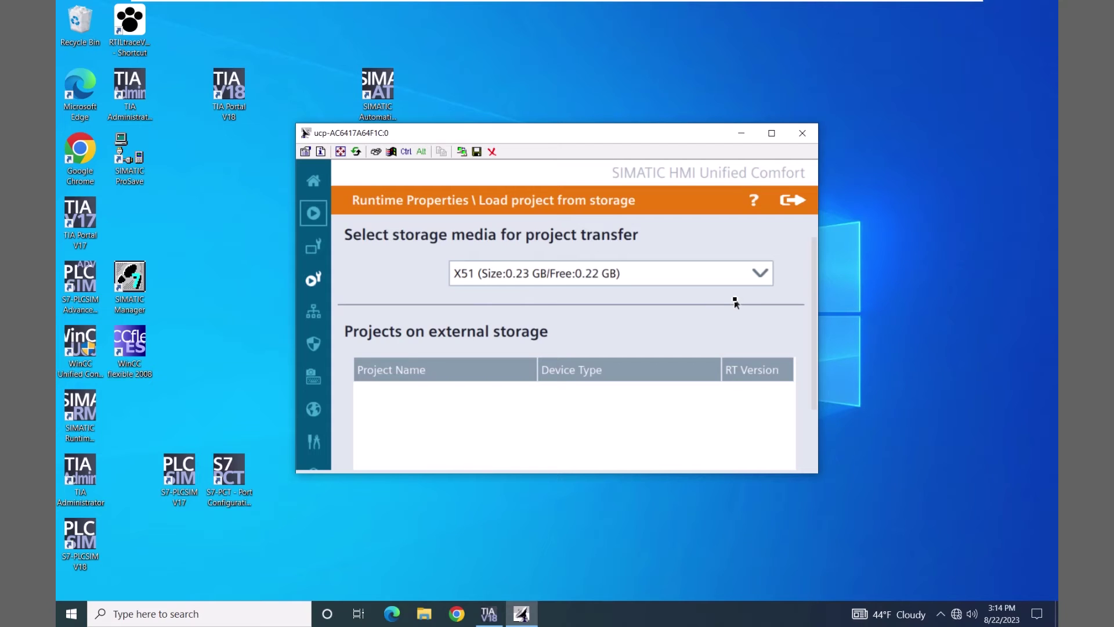
{"action": "left_click", "coordinate": [761, 276]}
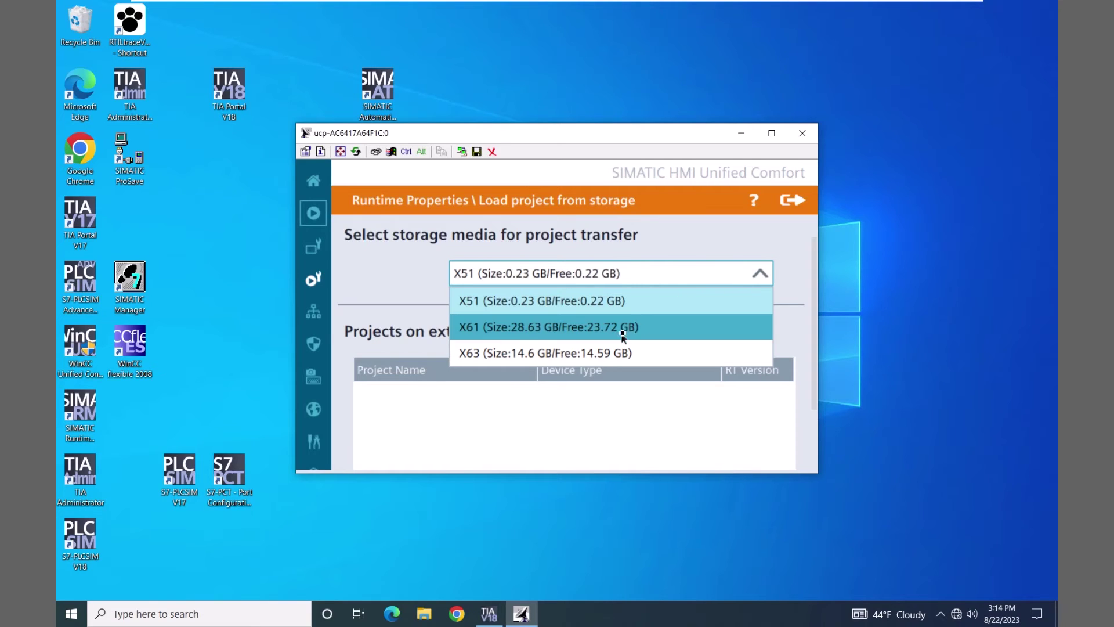
{"action": "left_click", "coordinate": [600, 357]}
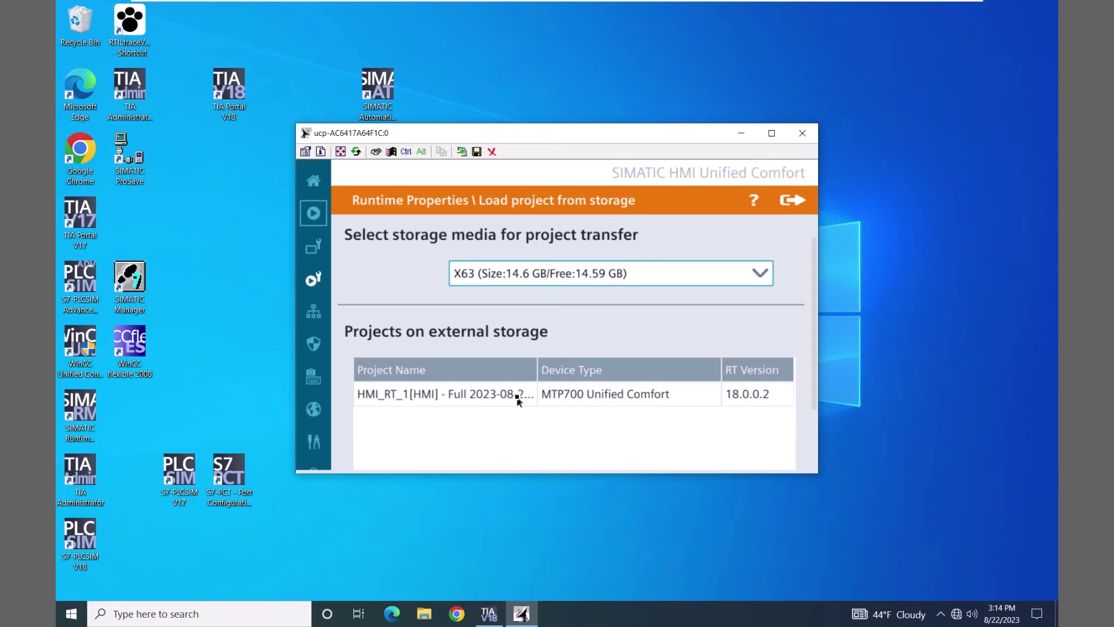
{"action": "scroll", "coordinate": [678, 333], "scroll_direction": "down", "scroll_amount": 2}
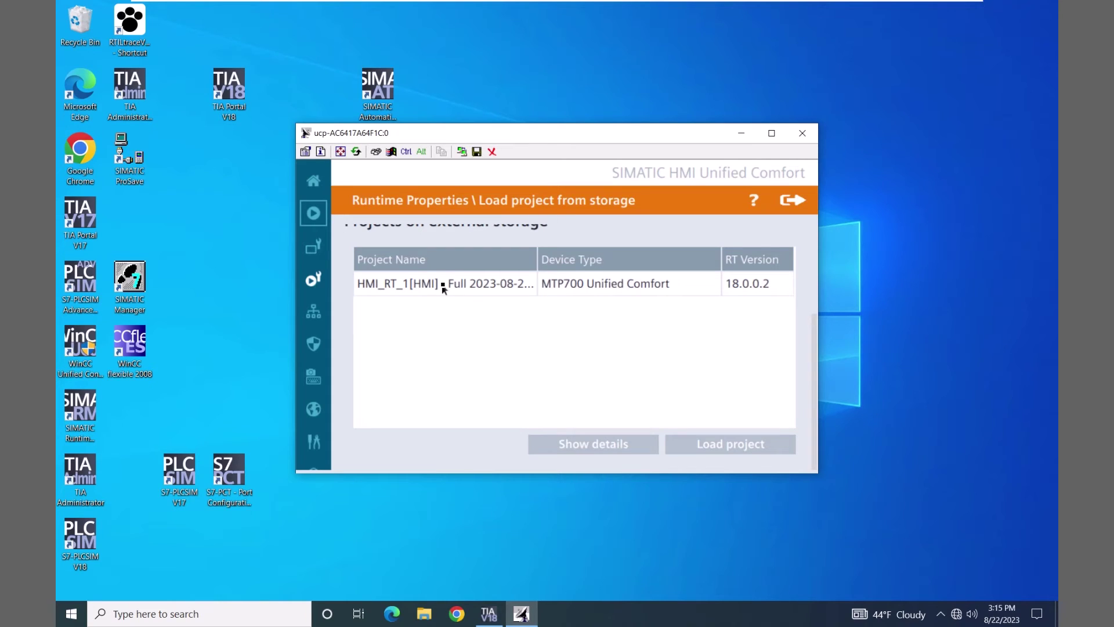
Select HMI_RT_1 and check its details, which show it compatible
{"action": "left_click", "coordinate": [443, 287]}
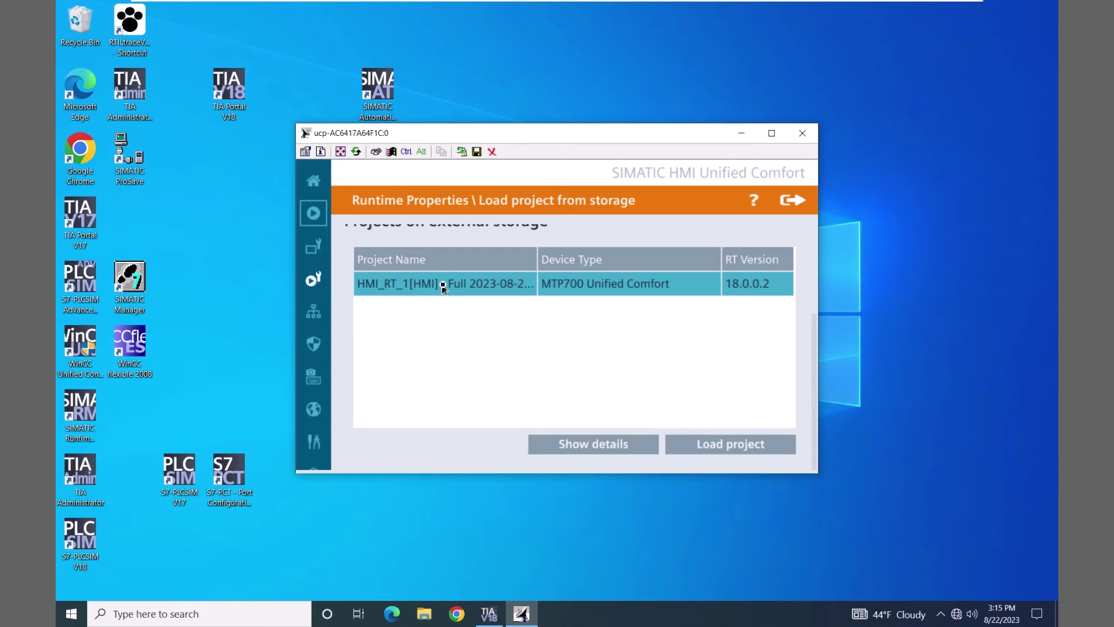
{"action": "left_click", "coordinate": [581, 446]}
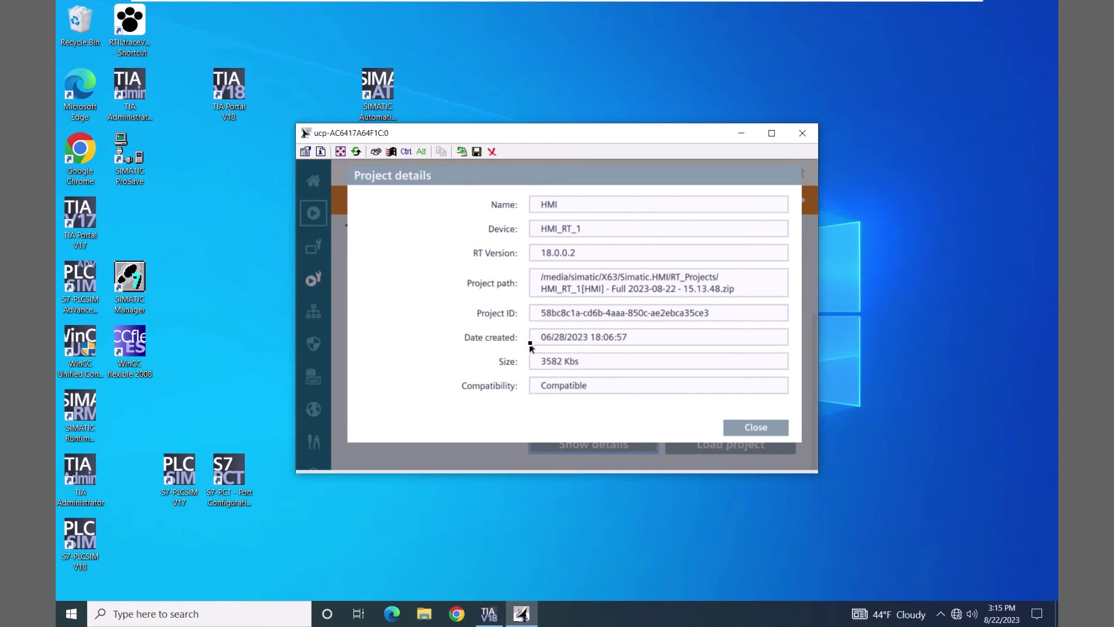
{"action": "left_click", "coordinate": [748, 432]}
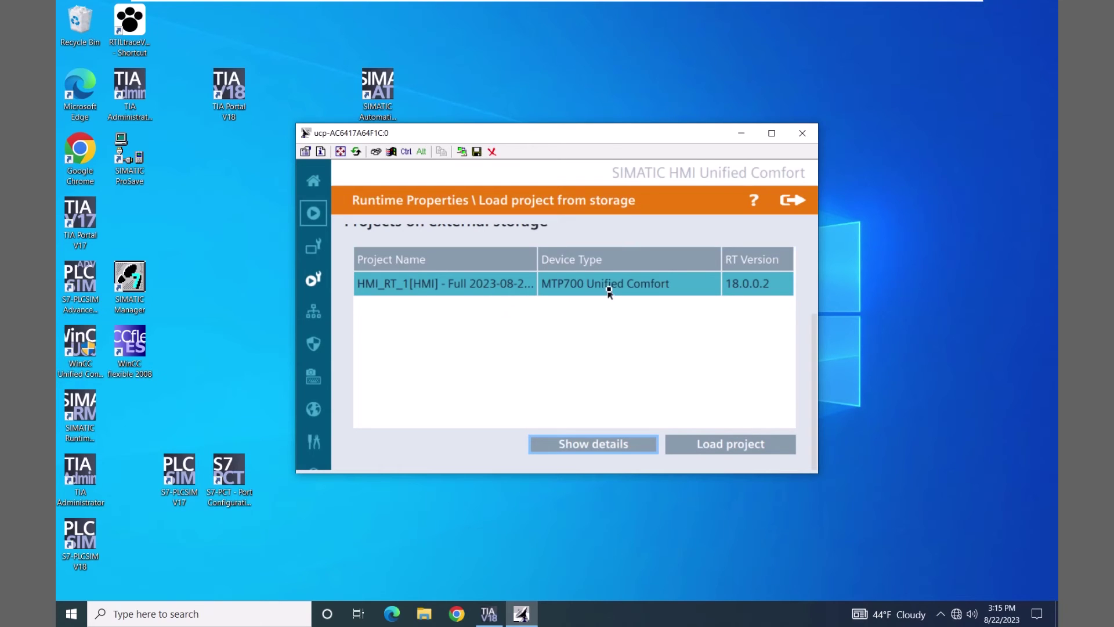
Load the HMI_RT_1 project and confirm it in the Load preview dialog
{"action": "left_click", "coordinate": [716, 447]}
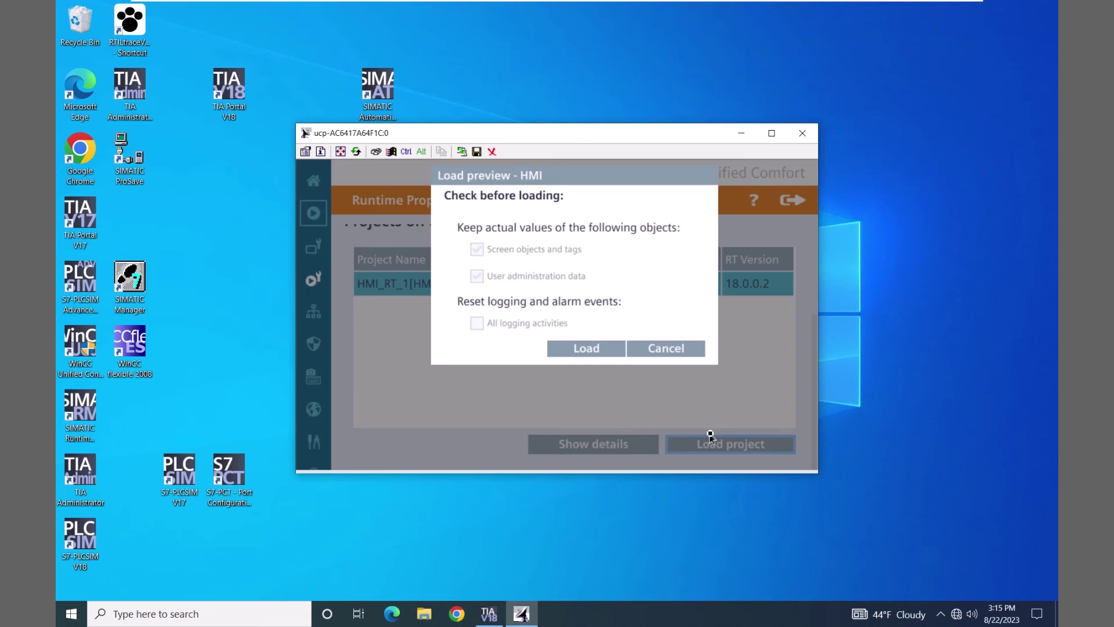
{"action": "left_click", "coordinate": [597, 350]}
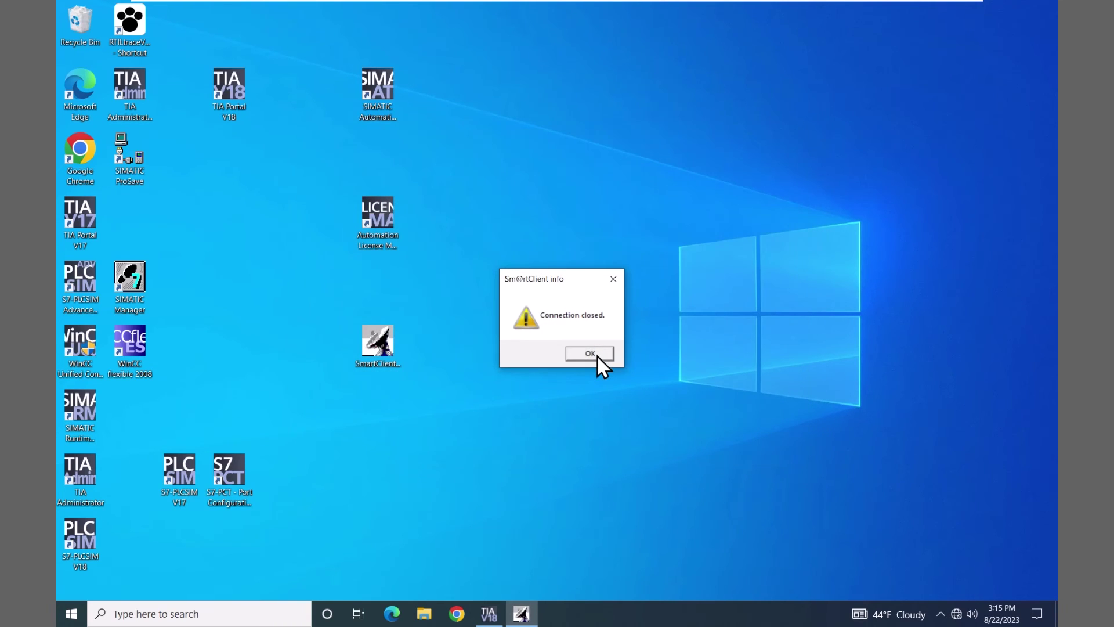
Acknowledge the closed connection and reconnect Sm@rtClient to 192.168.0.2 with the password
{"action": "left_click", "coordinate": [591, 355]}
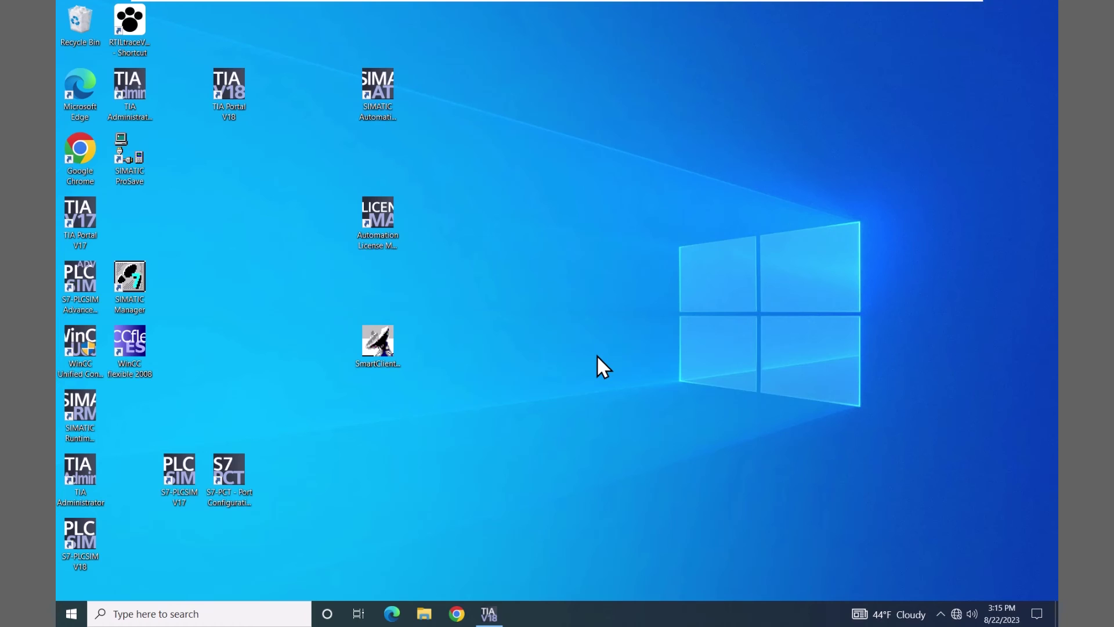
{"action": "double_click", "coordinate": [369, 342]}
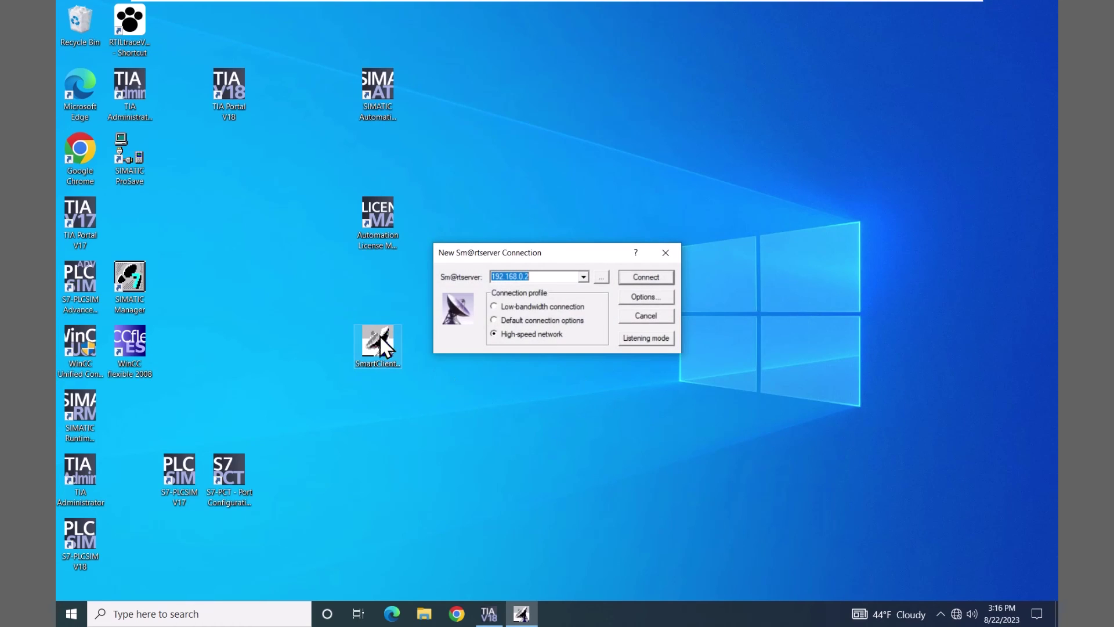
{"action": "left_click", "coordinate": [644, 277]}
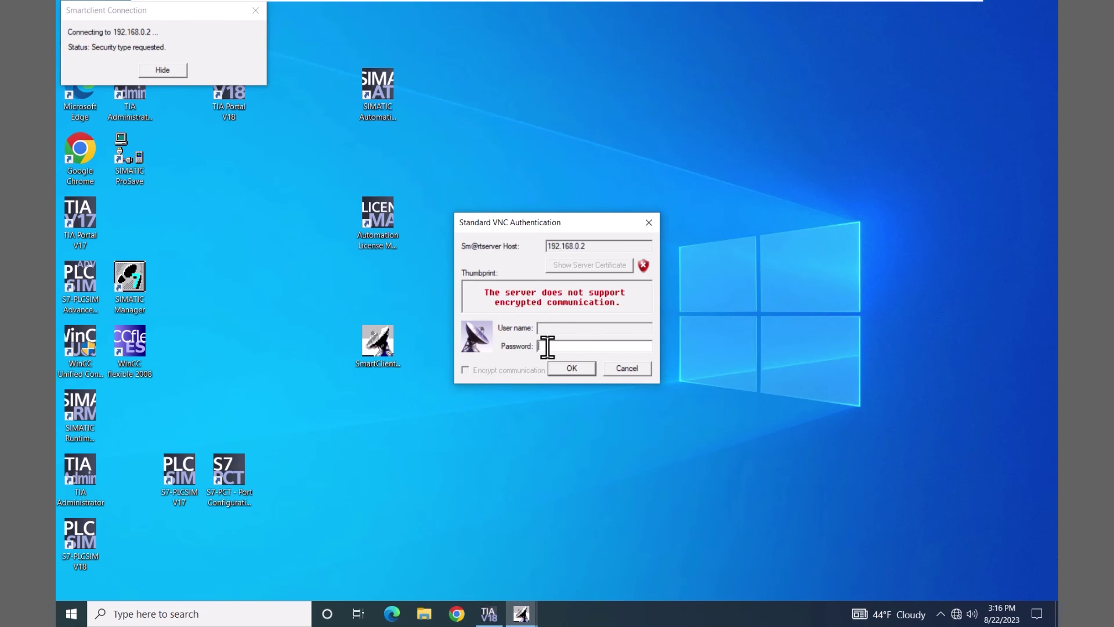
{"action": "type", "text": "**"}
{"action": "type", "text": "*****"}
{"action": "left_click", "coordinate": [572, 368]}
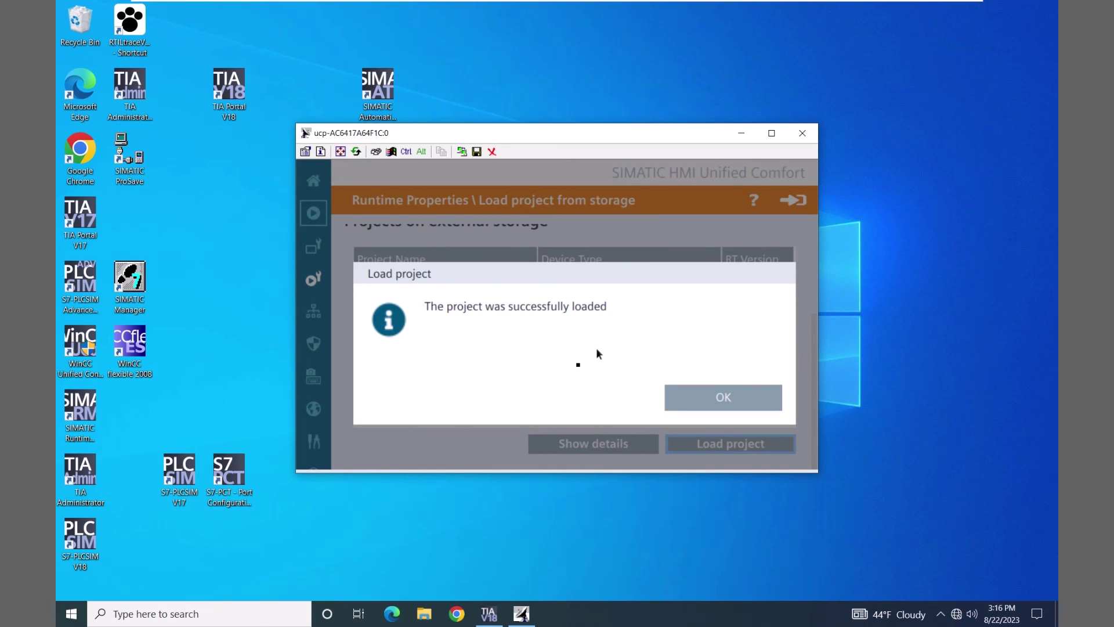
Acknowledge the project-loaded successfully message
{"action": "left_click", "coordinate": [697, 401]}
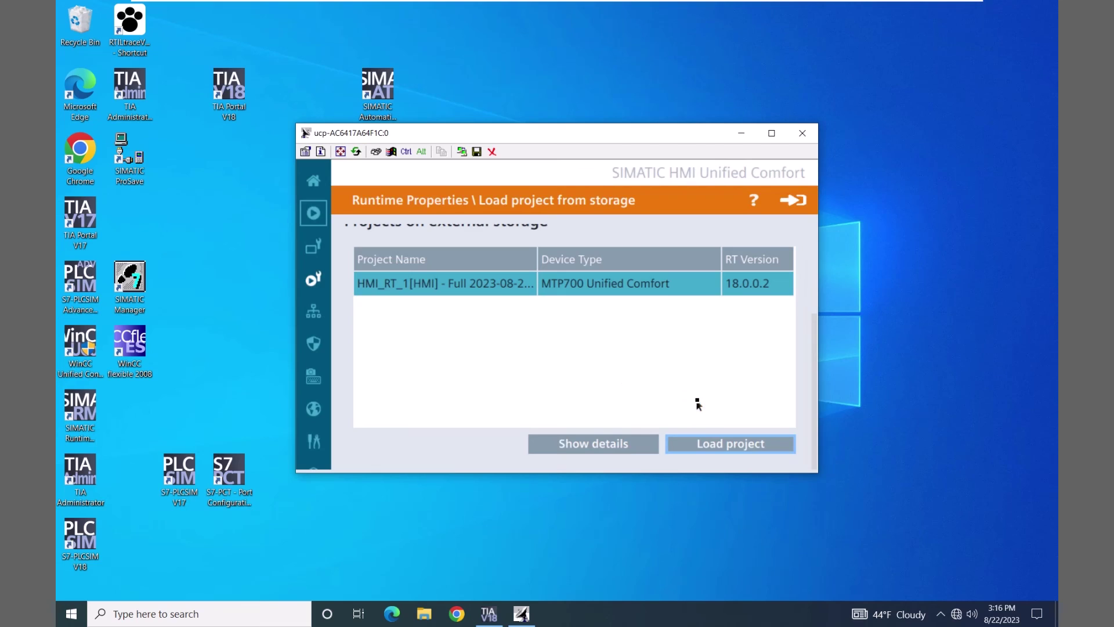